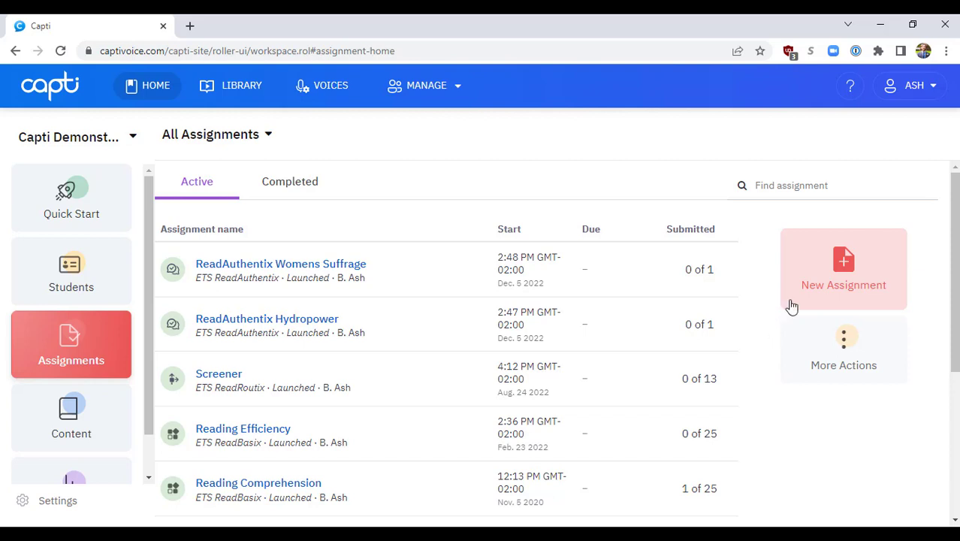
# Step: Start a new ETS ReadBasix assignment named ReadBasix and set the student grade to 8
pyautogui.click(815, 284)
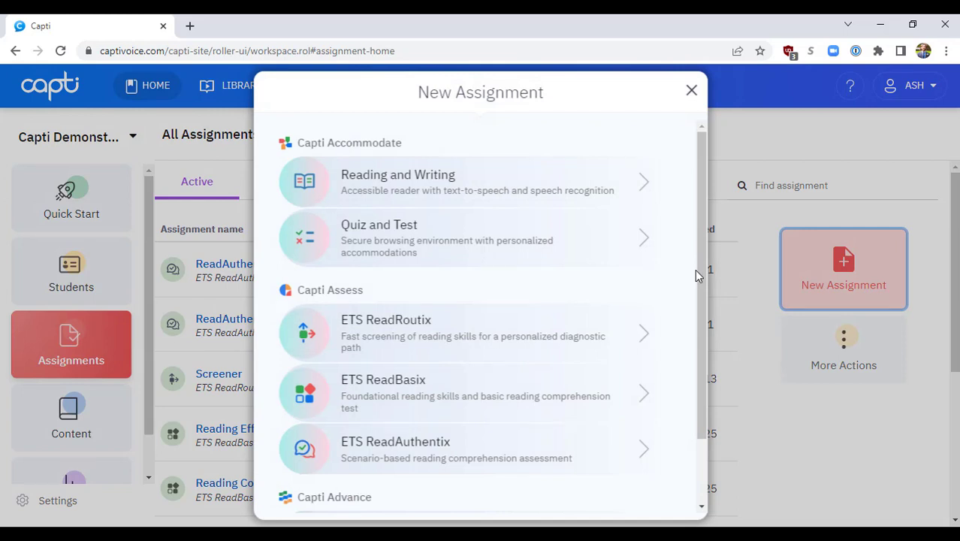
pyautogui.click(626, 398)
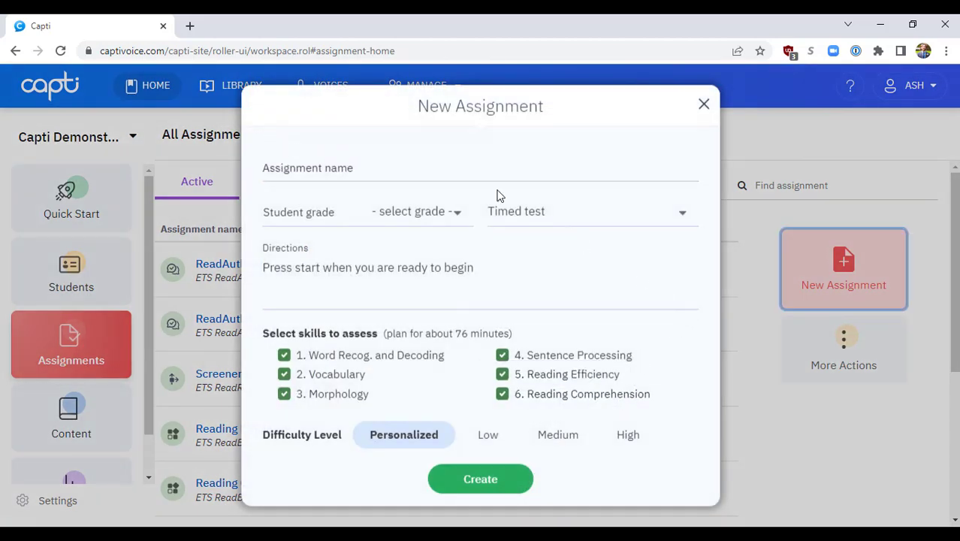
pyautogui.click(399, 166)
pyautogui.write('ReadBasix')
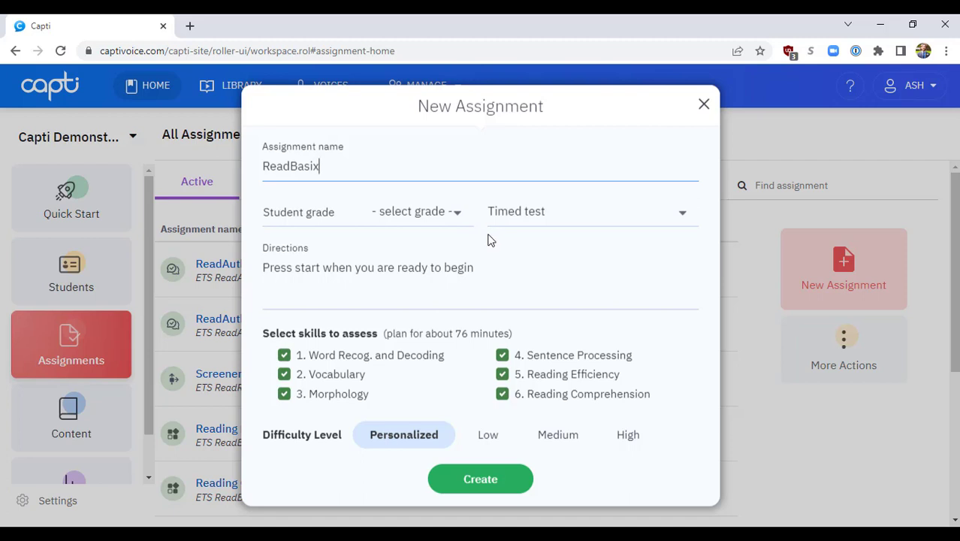
pyautogui.click(455, 216)
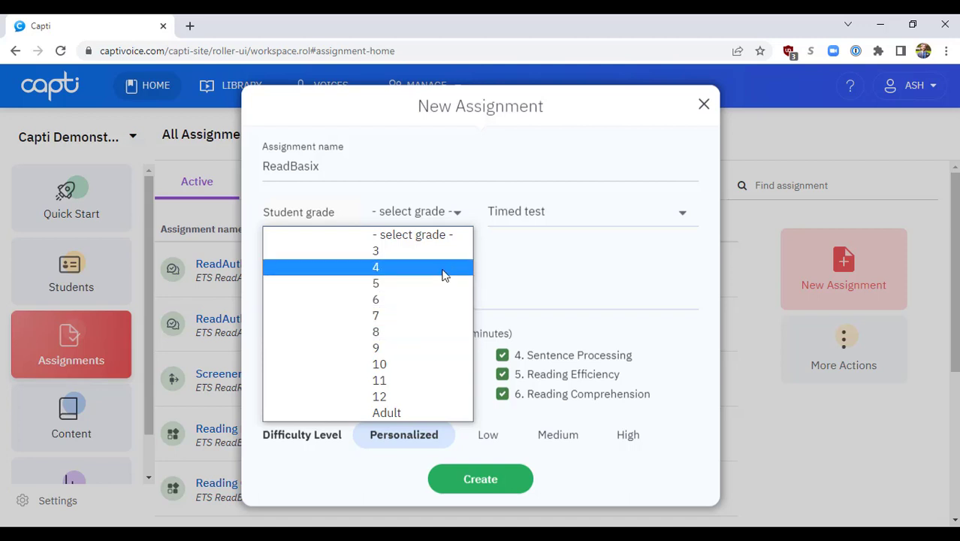
pyautogui.click(437, 333)
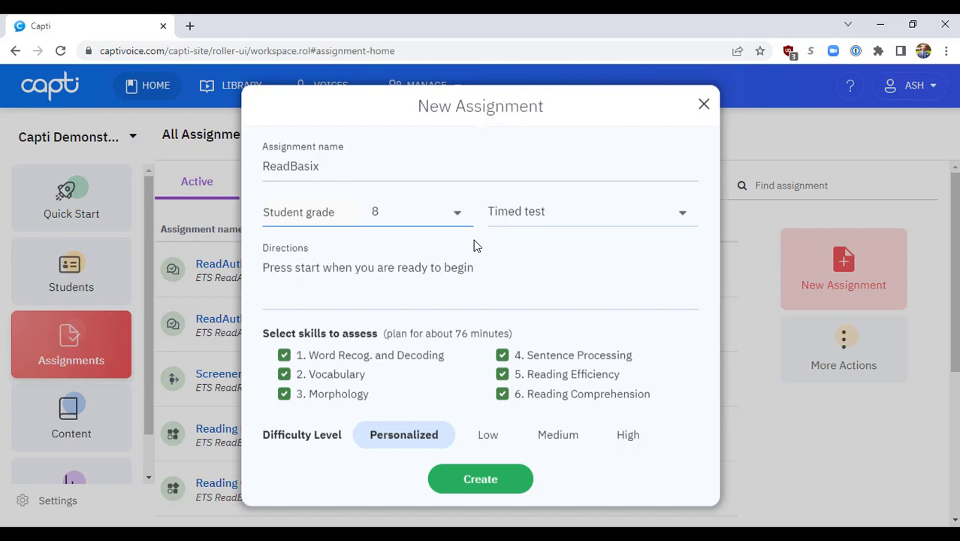
# Step: Try the Untimed test option for the assignment and return it to Timed test
pyautogui.click(568, 218)
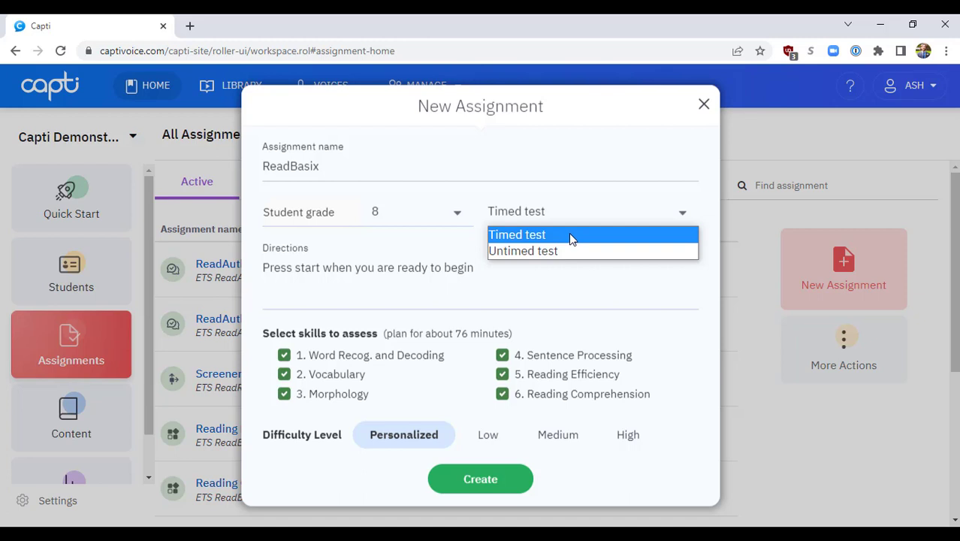
pyautogui.click(569, 236)
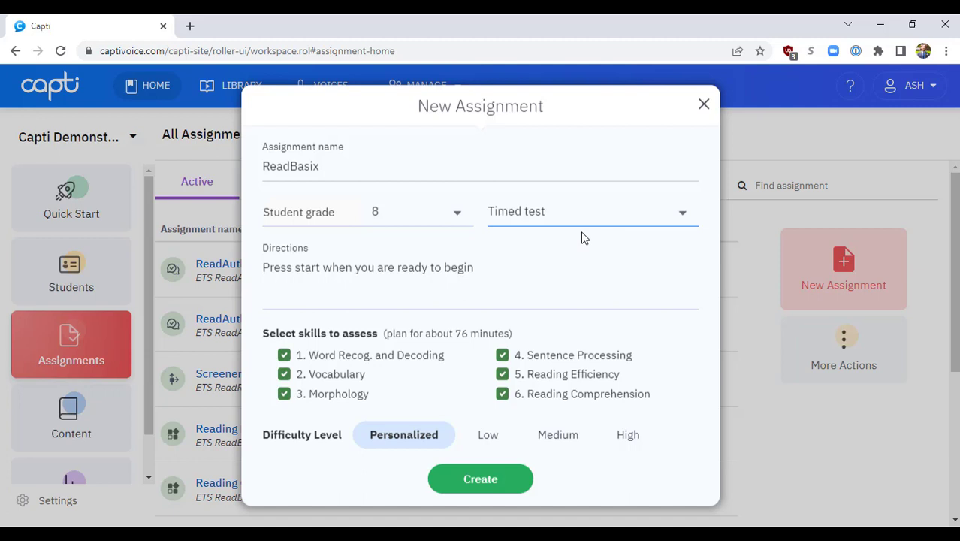
pyautogui.click(582, 220)
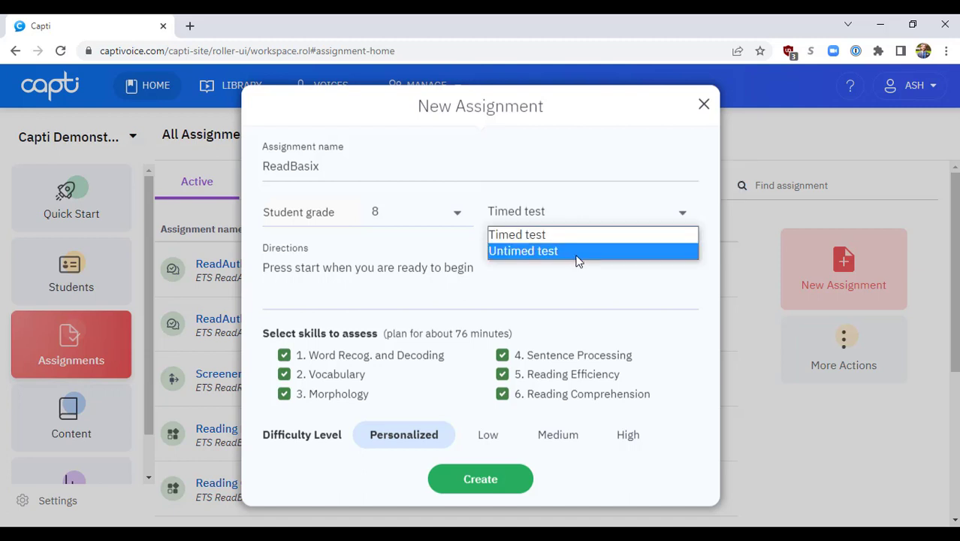
pyautogui.click(576, 250)
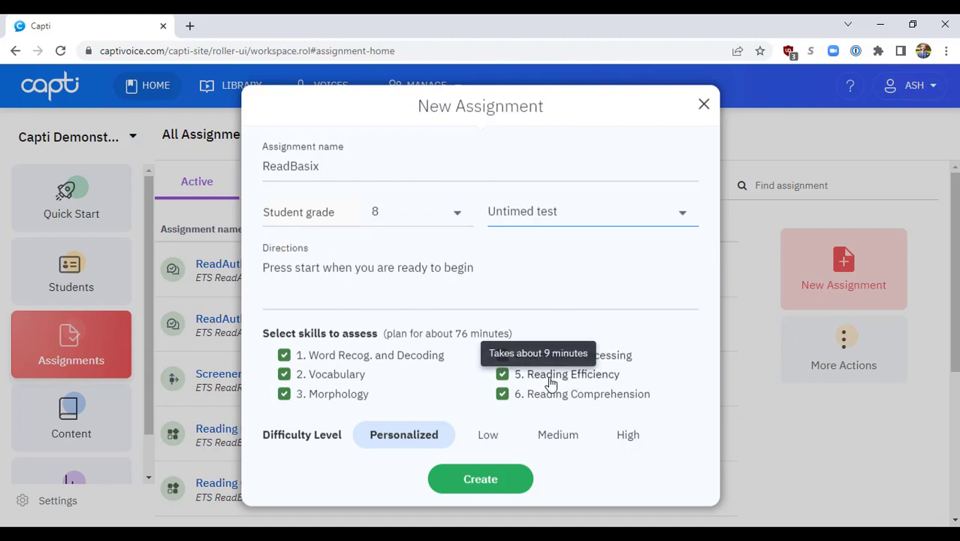
pyautogui.click(552, 217)
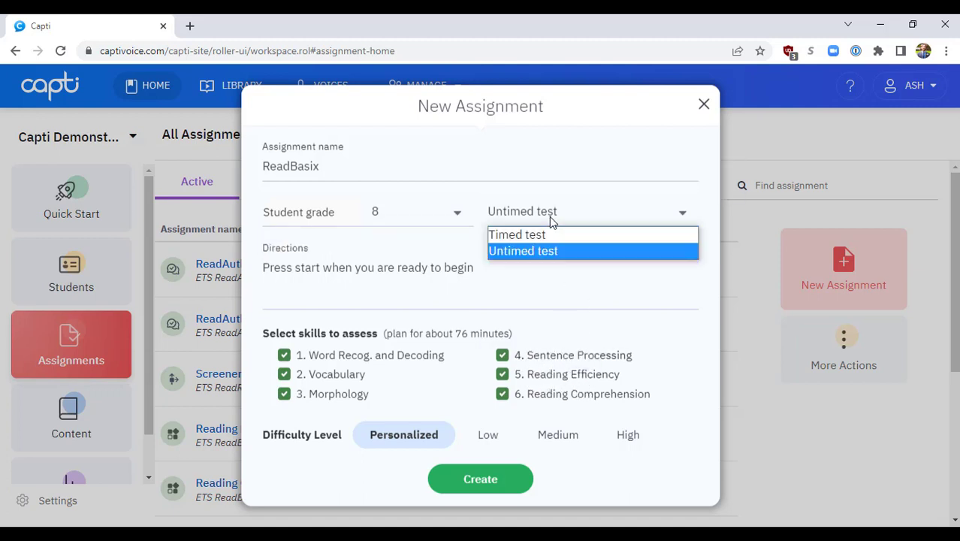
pyautogui.click(553, 236)
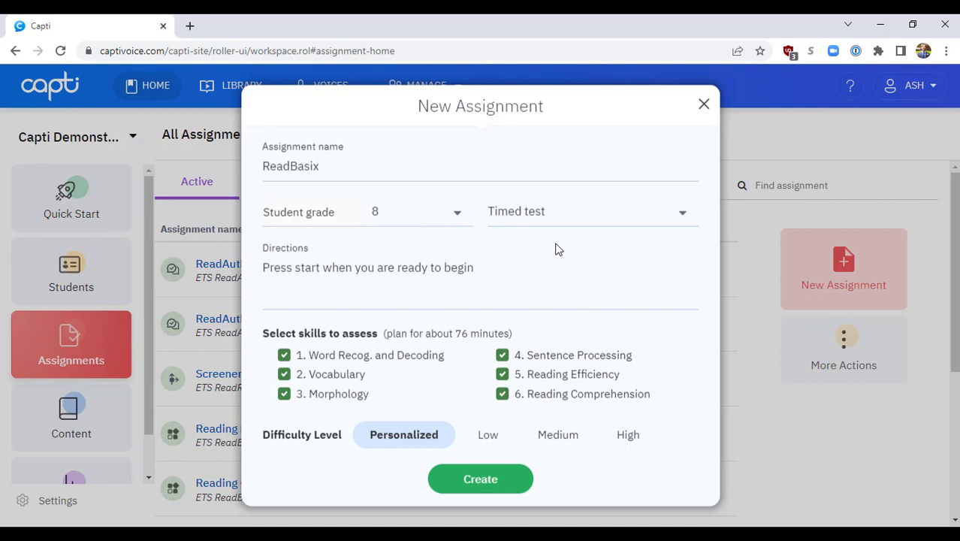
# Step: Try adding the word "type" at the end of the assignment directions and remove it again
pyautogui.click(493, 269)
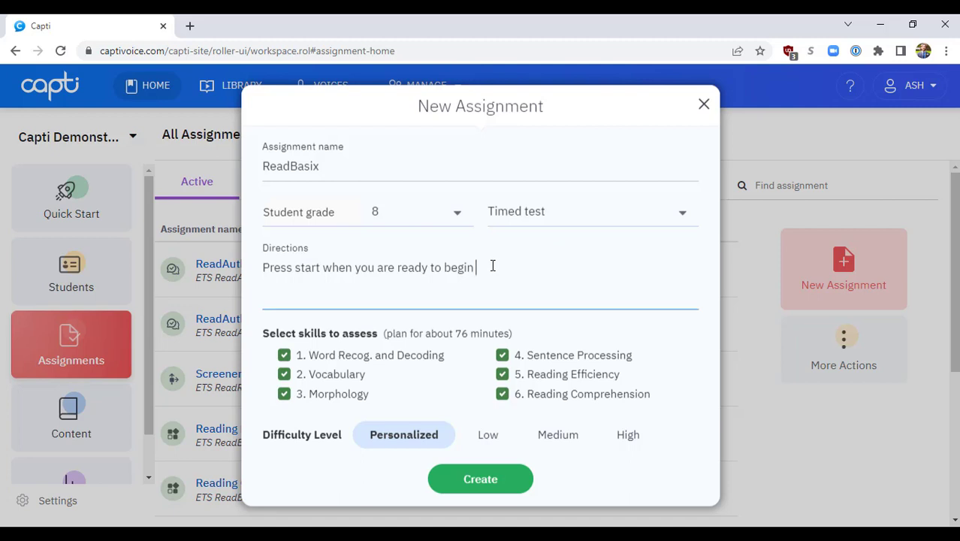
pyautogui.write('type')
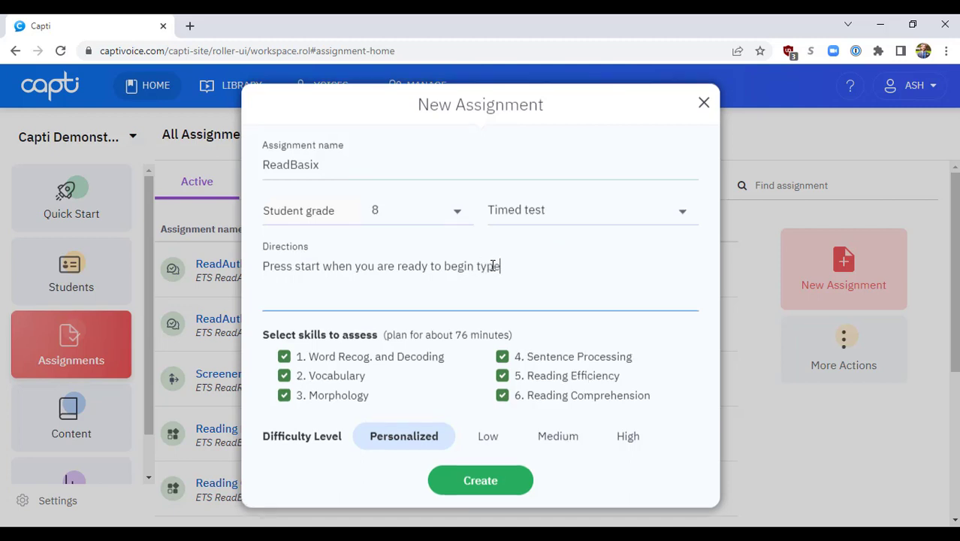
pyautogui.press('BackSpace')
pyautogui.press('BackSpace')
pyautogui.press('BackSpace')
pyautogui.press('BackSpace')
pyautogui.click(553, 327)
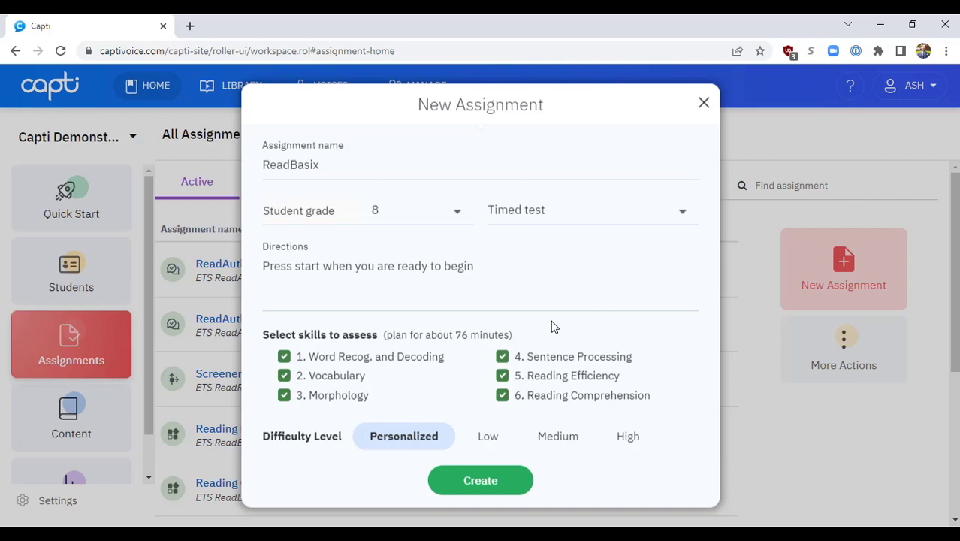
# Step: Exclude Reading Comprehension, Reading Efficiency and Sentence Processing from the assessed skills, include all three again, and check the planned duration
pyautogui.click(503, 396)
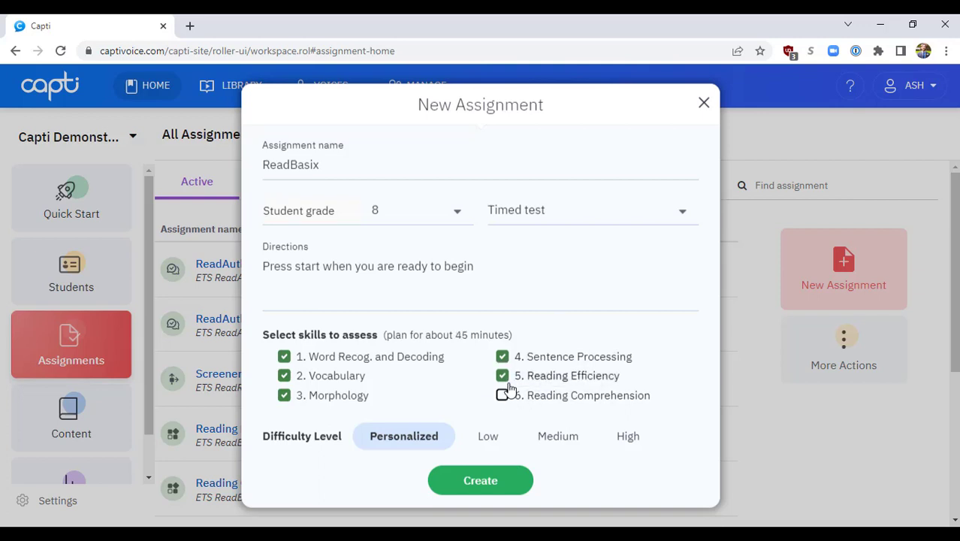
pyautogui.click(505, 378)
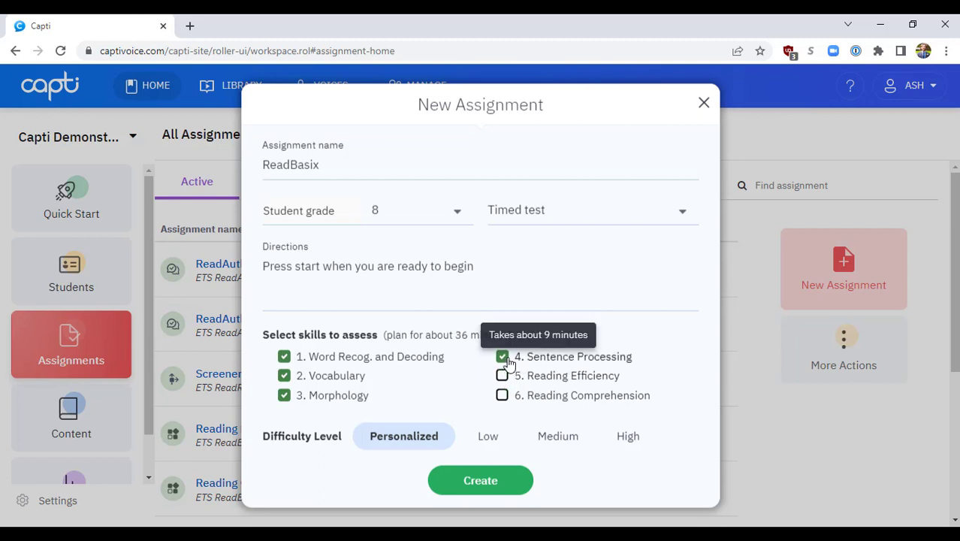
pyautogui.click(505, 360)
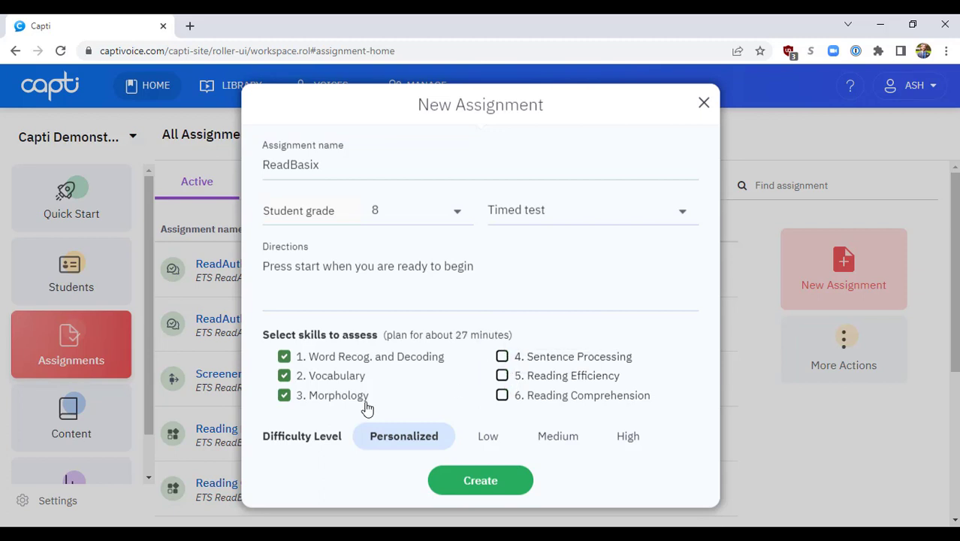
pyautogui.click(505, 360)
pyautogui.click(504, 376)
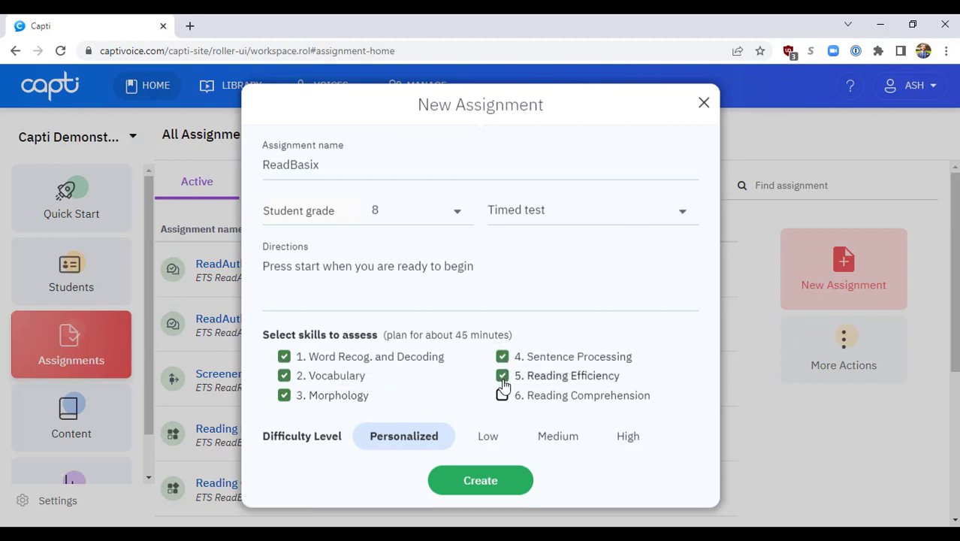
pyautogui.click(503, 399)
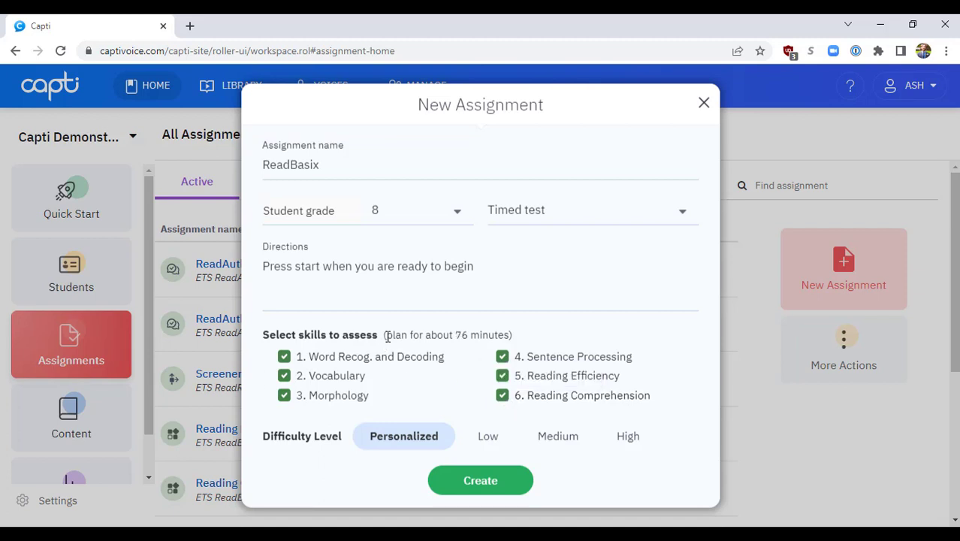
pyautogui.moveTo(385, 335); pyautogui.dragTo(502, 347)
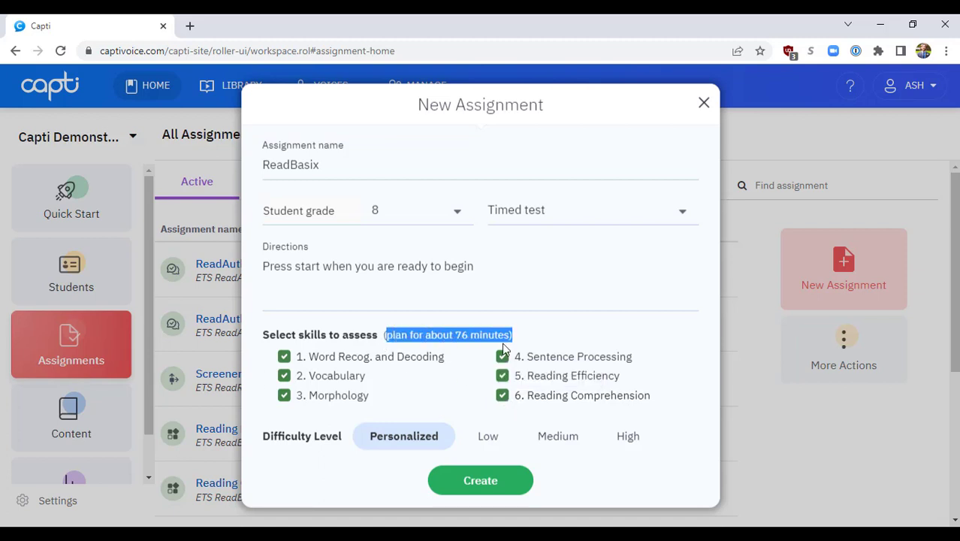
pyautogui.click(575, 340)
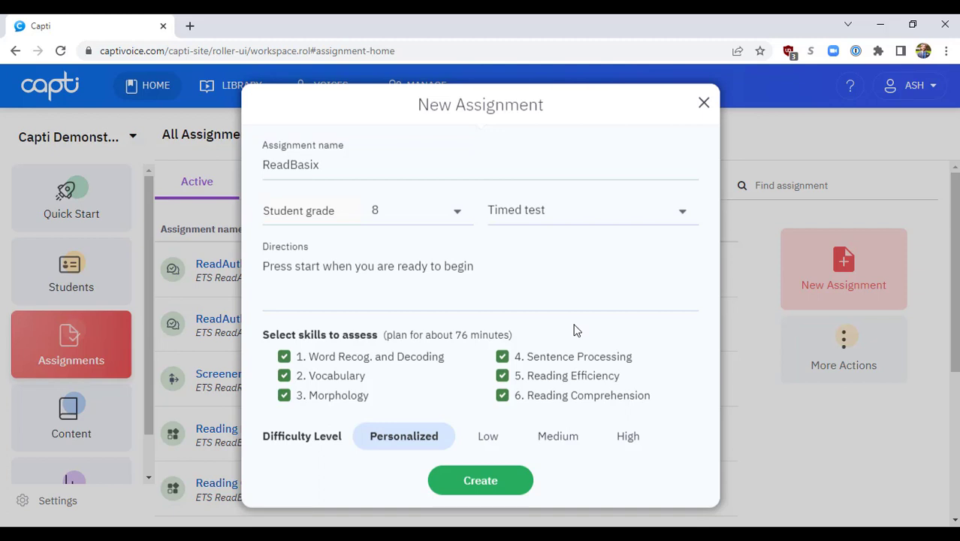
# Step: Try the Low, Medium and High difficulty levels and return to Personalized
pyautogui.click(487, 437)
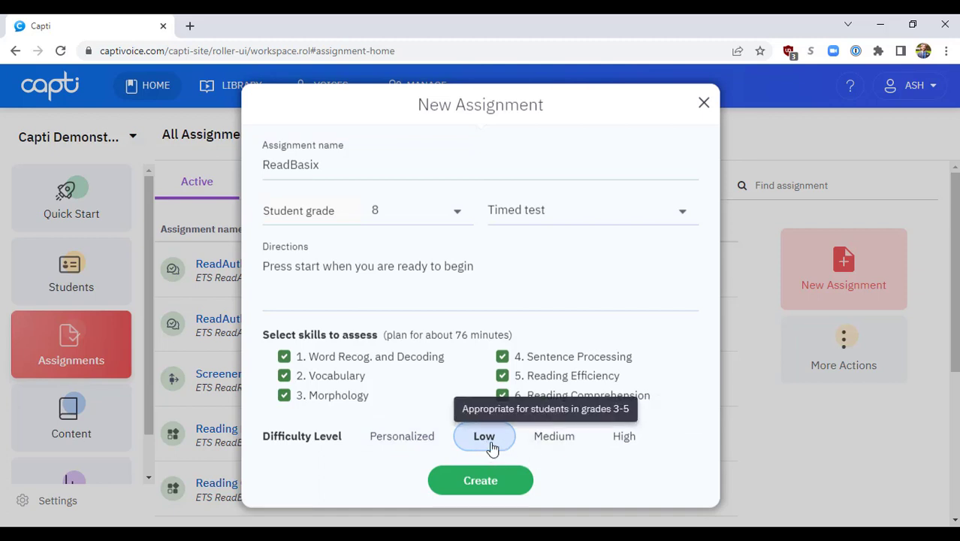
pyautogui.click(551, 447)
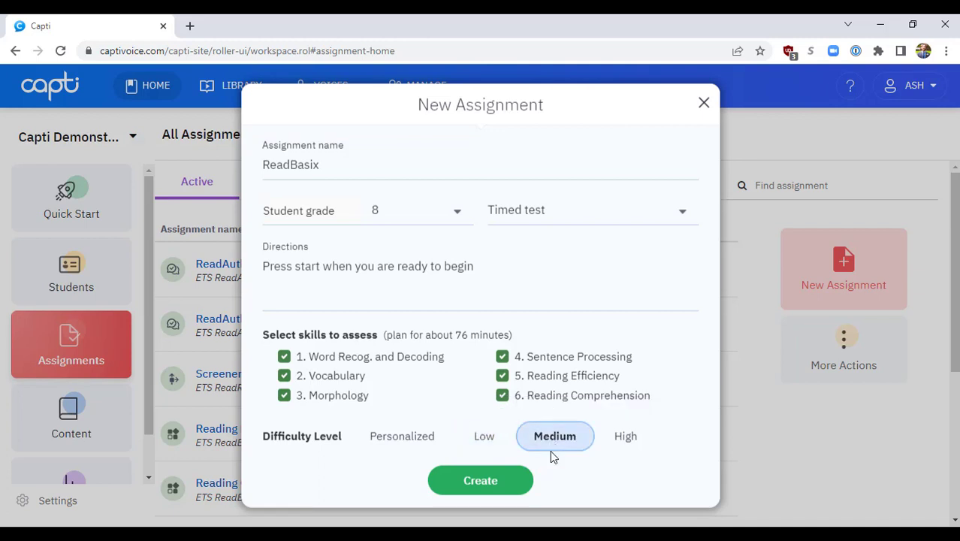
pyautogui.click(627, 444)
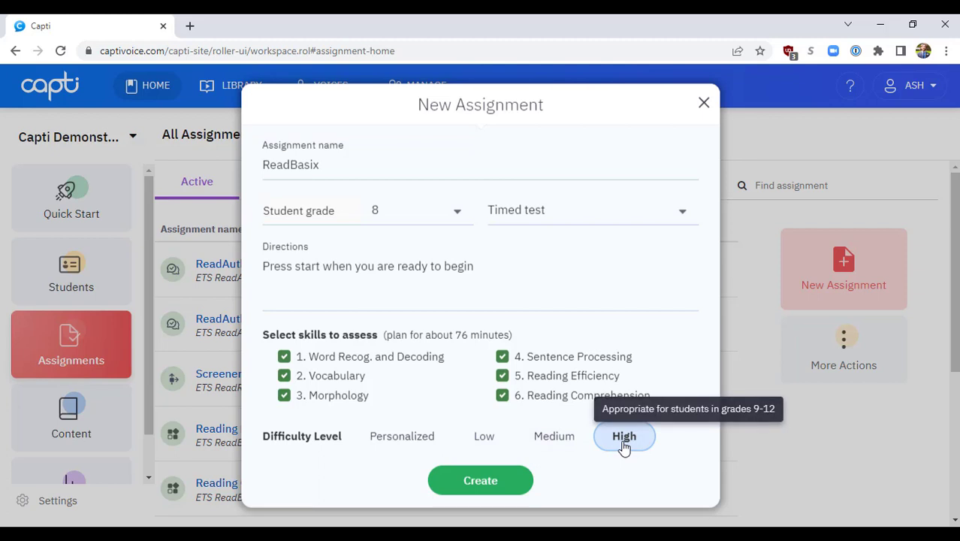
pyautogui.click(392, 446)
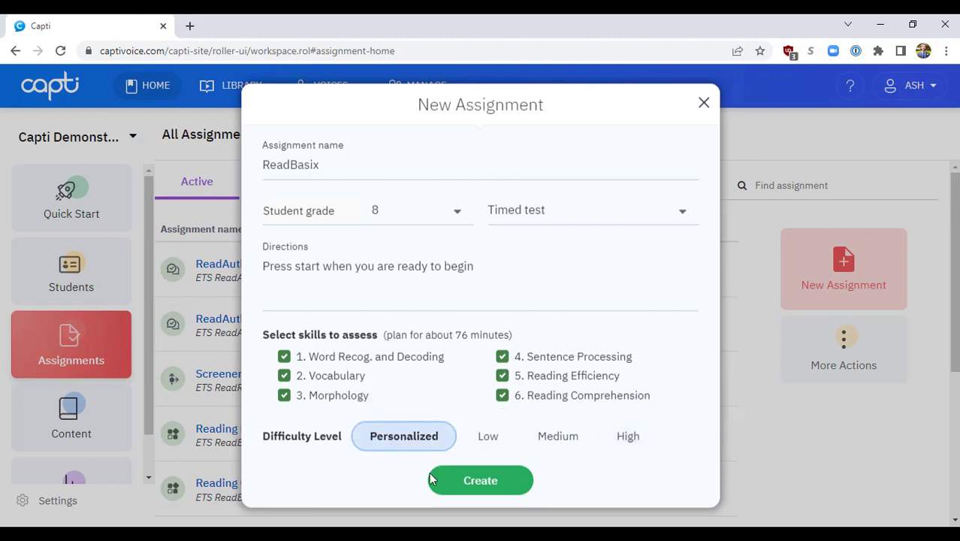
# Step: Create the ReadBasix assignment and open its student selection
pyautogui.click(482, 485)
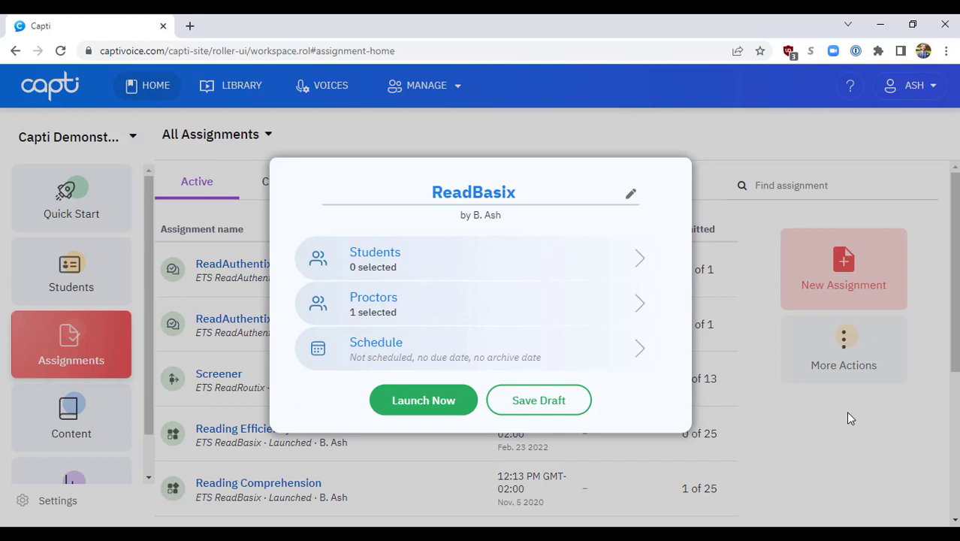
pyautogui.click(582, 266)
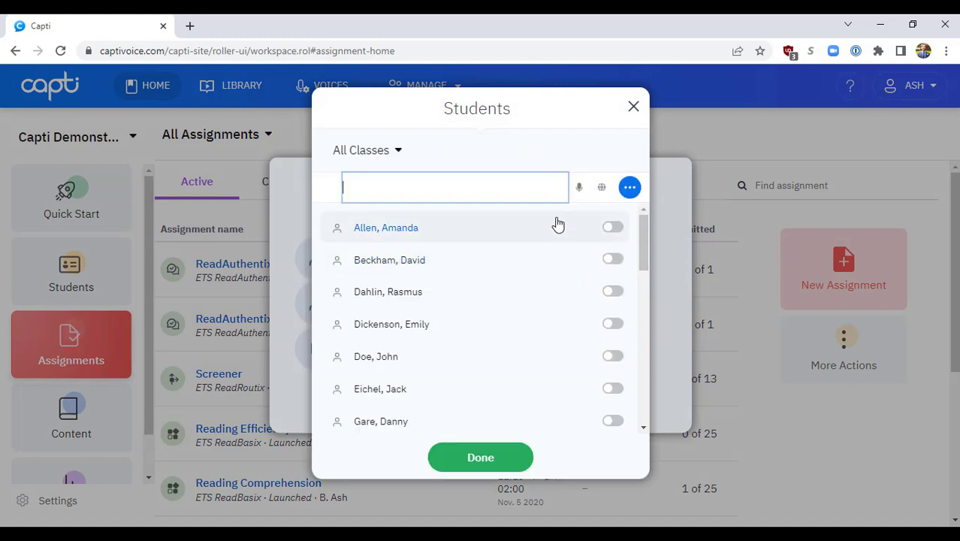
# Step: View the bulk options for students, then try adding the first listed student and remove that student again
pyautogui.click(630, 187)
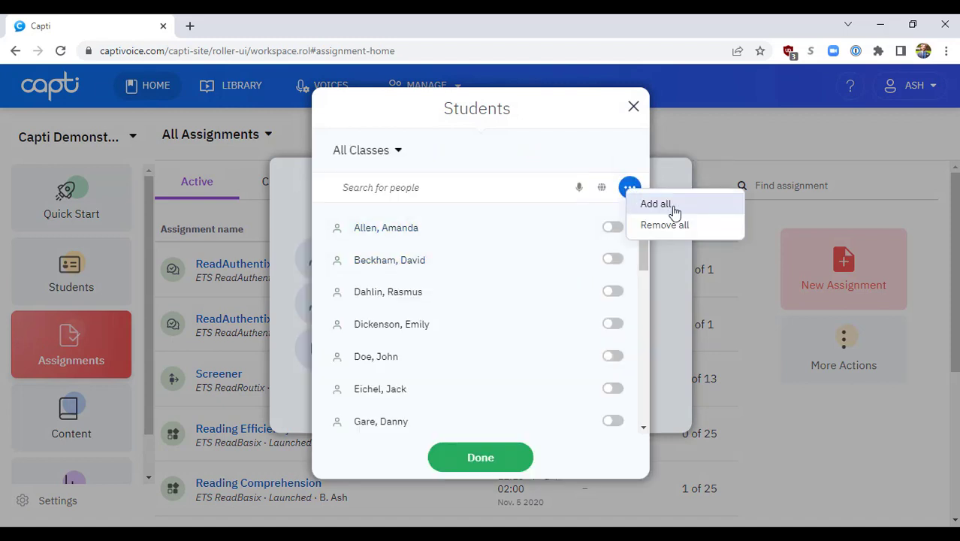
pyautogui.click(604, 154)
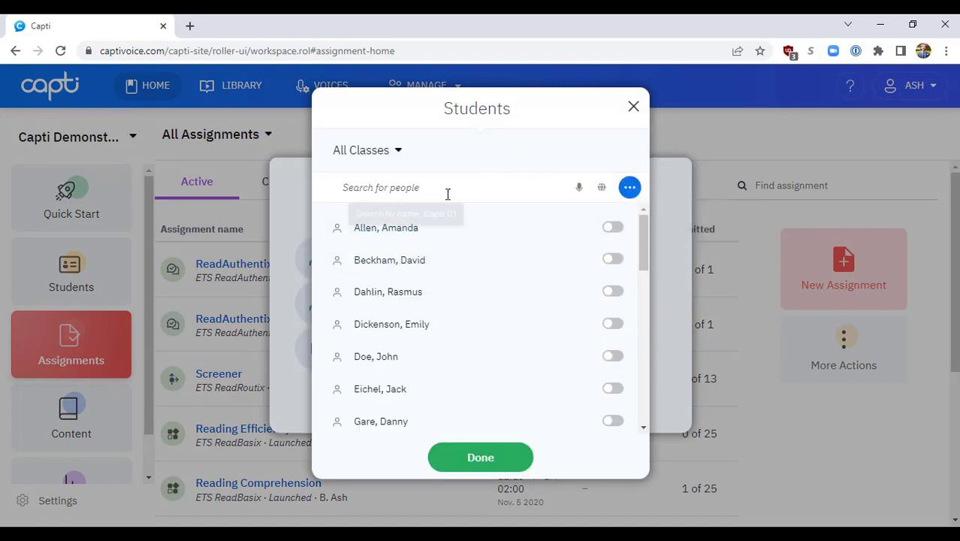
pyautogui.click(612, 226)
pyautogui.click(614, 260)
pyautogui.click(614, 260)
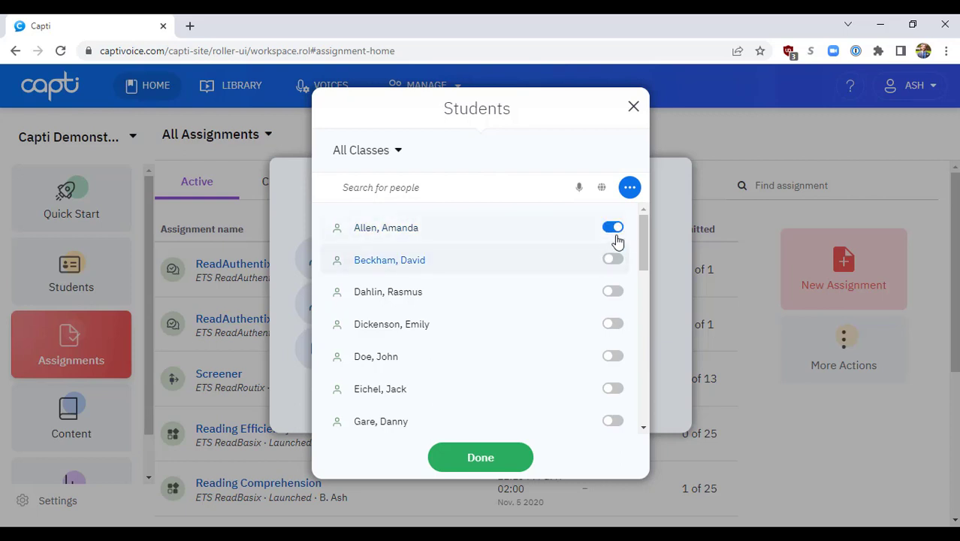
pyautogui.click(612, 227)
# Step: Search for the student by first name and add the matching student to the assignment
pyautogui.click(458, 181)
pyautogui.write('bruce')
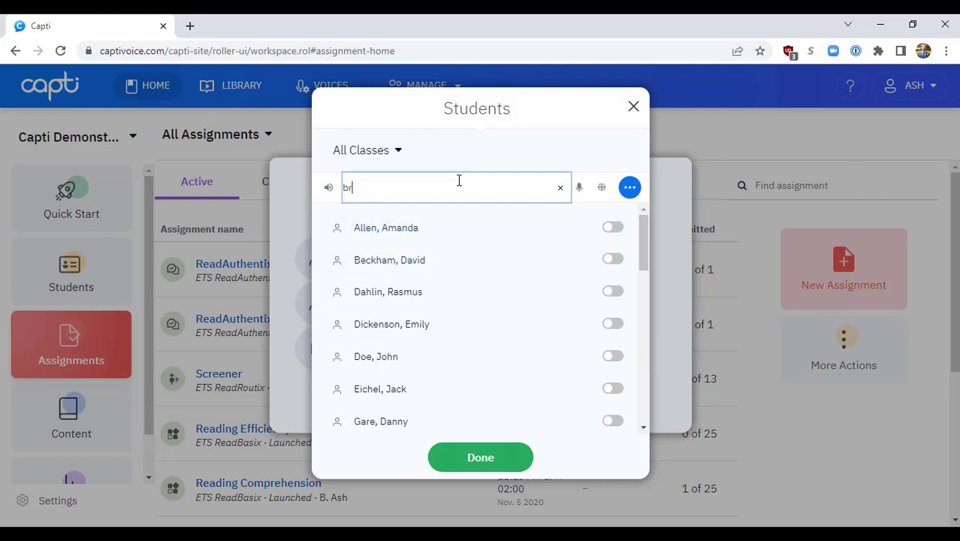
pyautogui.click(624, 228)
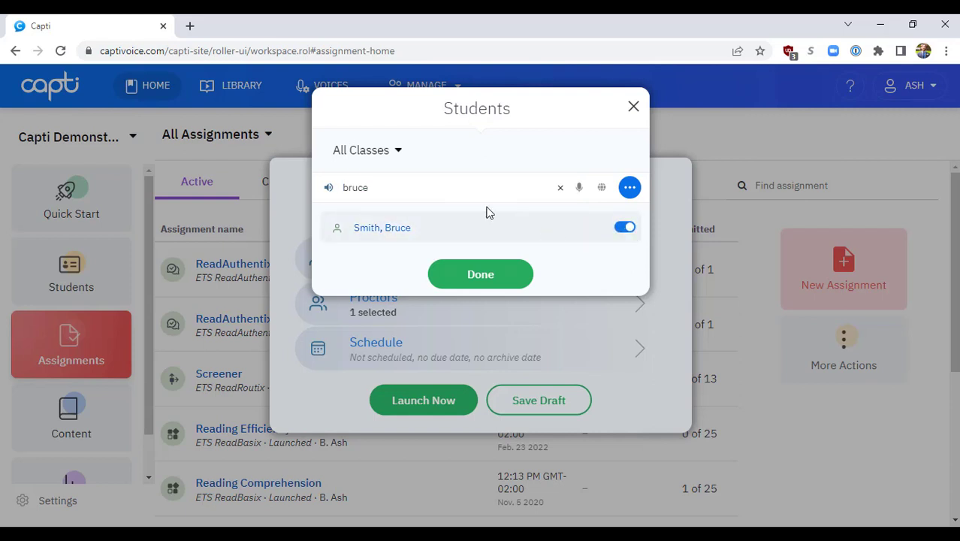
# Step: Review the class filter, keep it on All Classes, and clear the people search
pyautogui.click(395, 150)
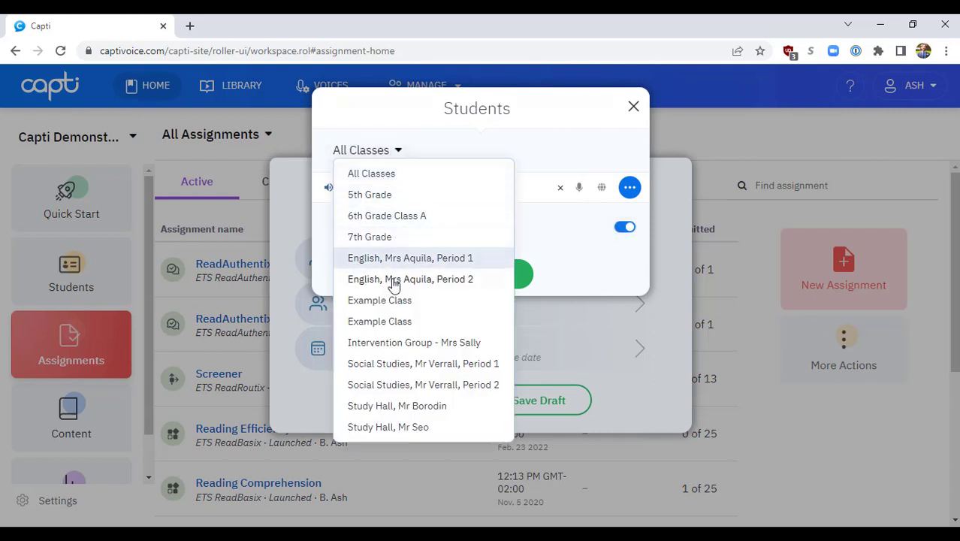
pyautogui.click(407, 176)
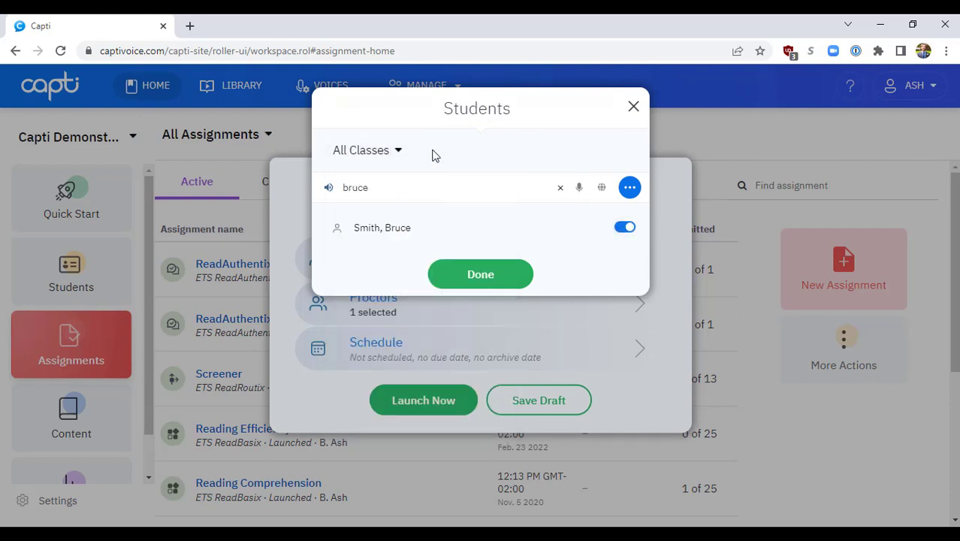
pyautogui.moveTo(368, 188); pyautogui.dragTo(336, 193)
pyautogui.press('BackSpace')
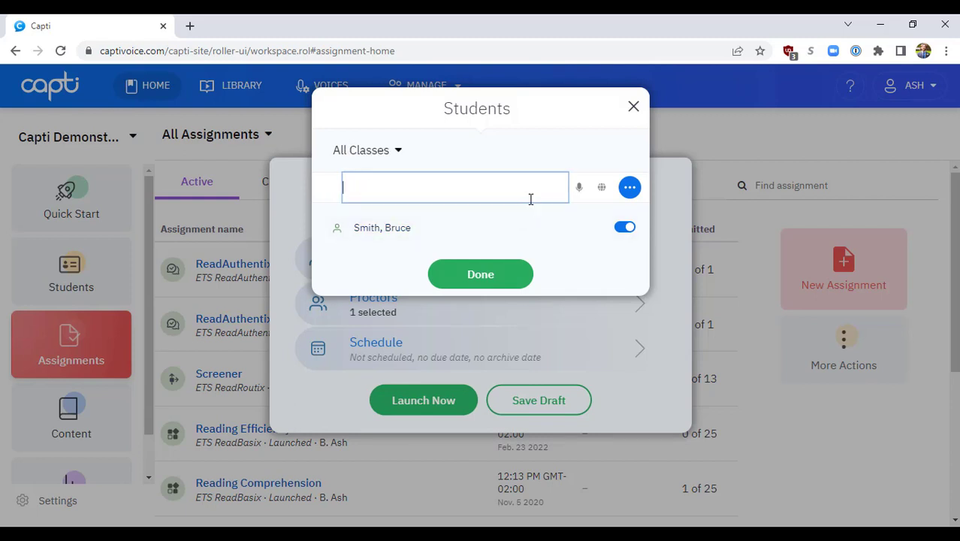
# Step: Add two more students from the All Classes list to the assignment and confirm the student selection
pyautogui.scroll(-8, 543, 269)
pyautogui.scroll(2, 616, 297)
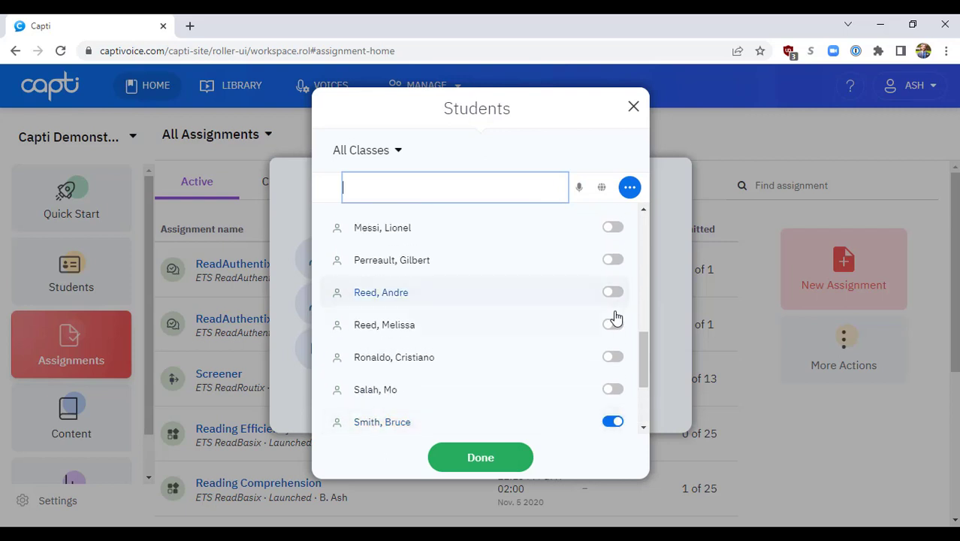
pyautogui.click(613, 293)
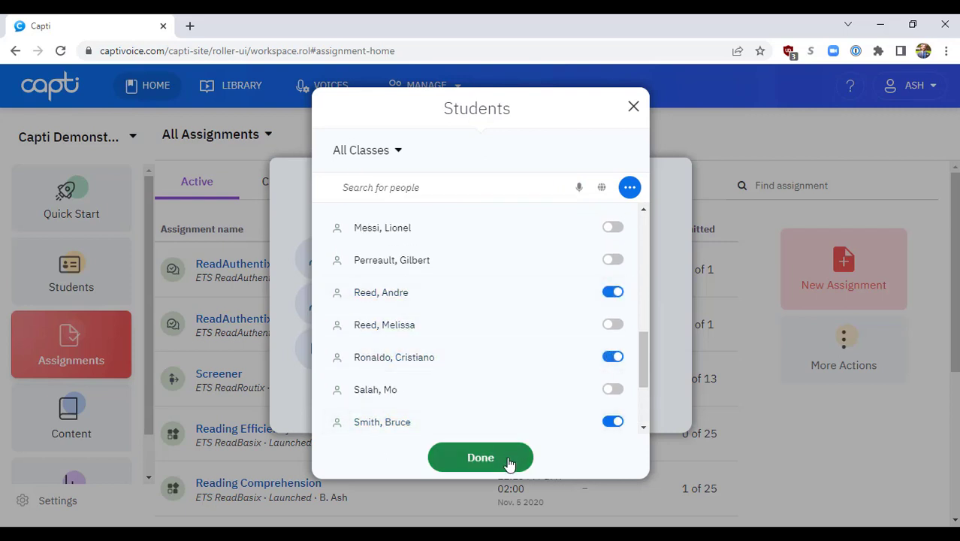
pyautogui.click(506, 460)
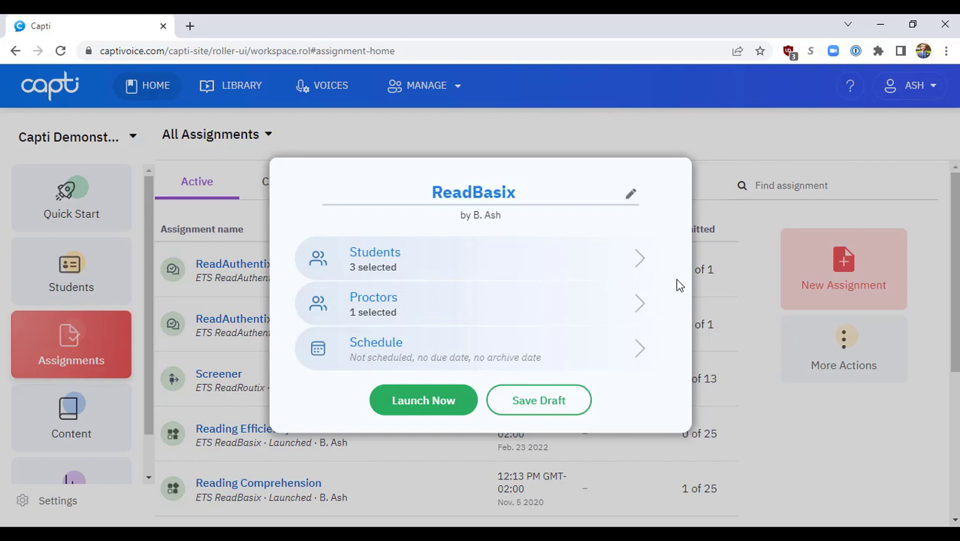
# Step: Add the first listed person as an additional proctor for the assignment and confirm the proctor selection
pyautogui.click(631, 310)
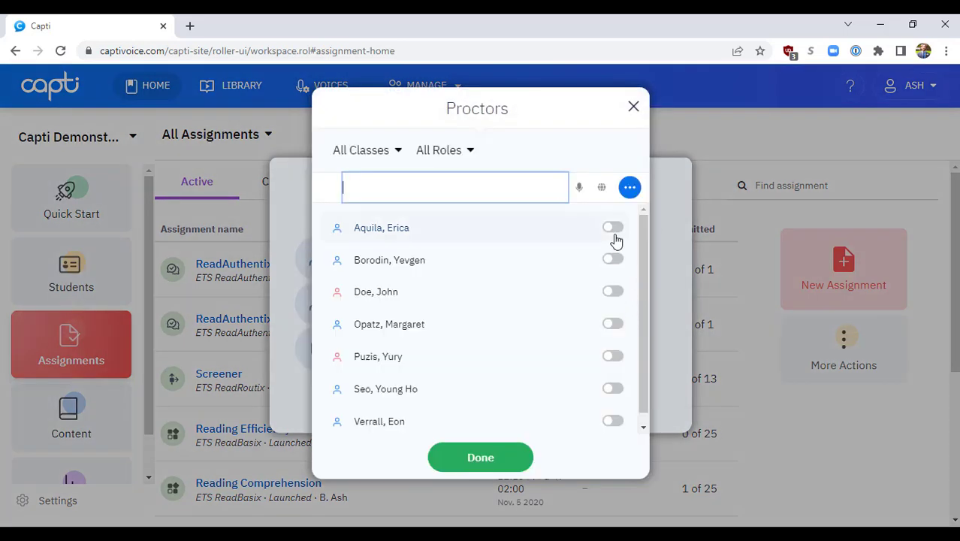
pyautogui.click(613, 229)
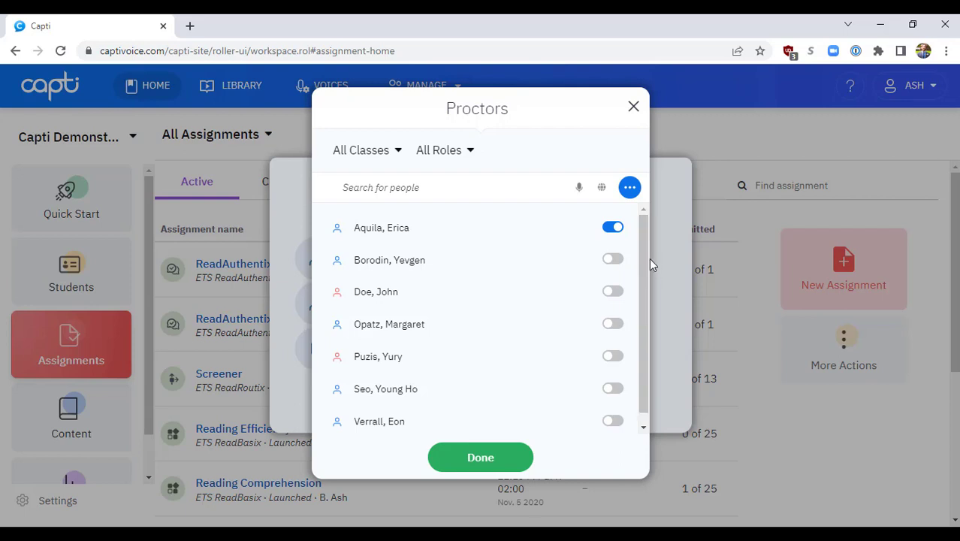
pyautogui.click(515, 457)
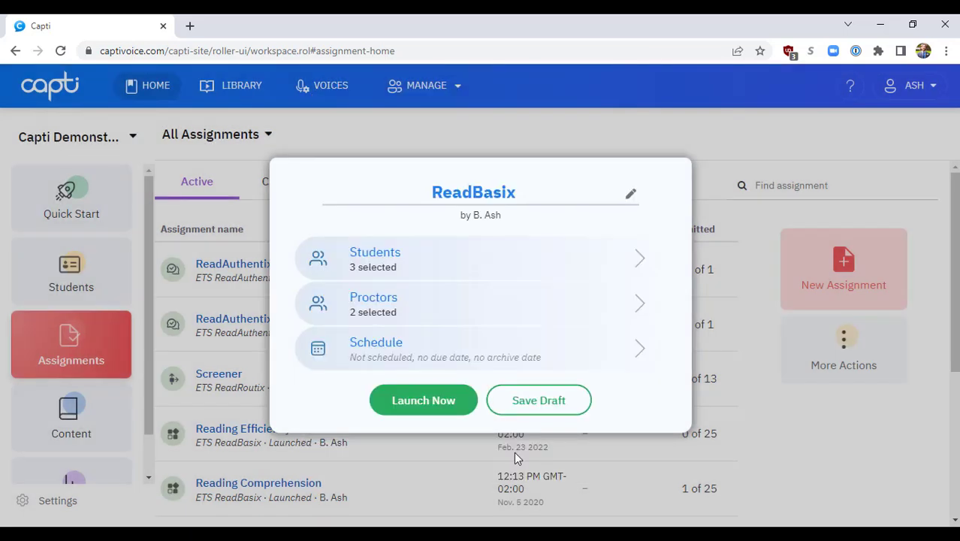
# Step: Try the Schedule for and Due on options in the assignment schedule, turn both off again, and save
pyautogui.click(507, 355)
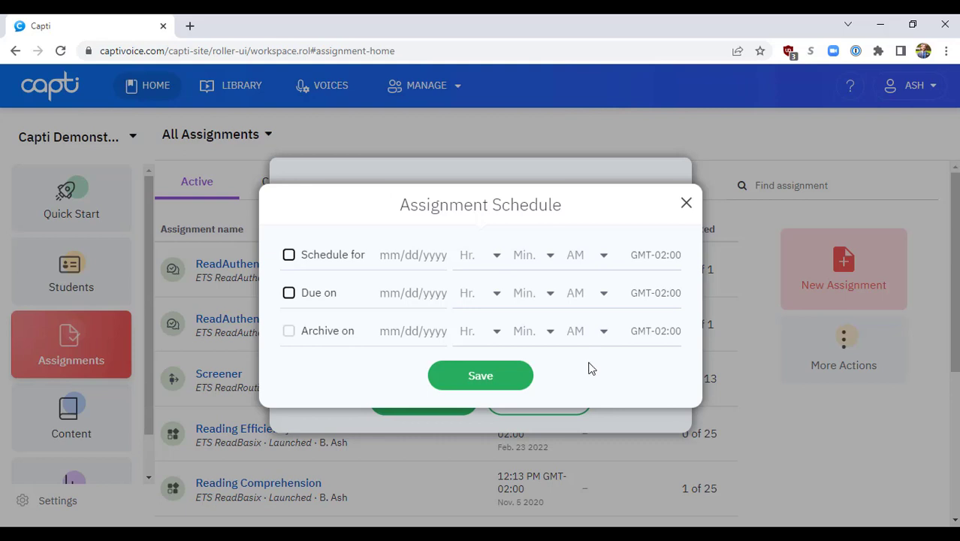
pyautogui.click(289, 256)
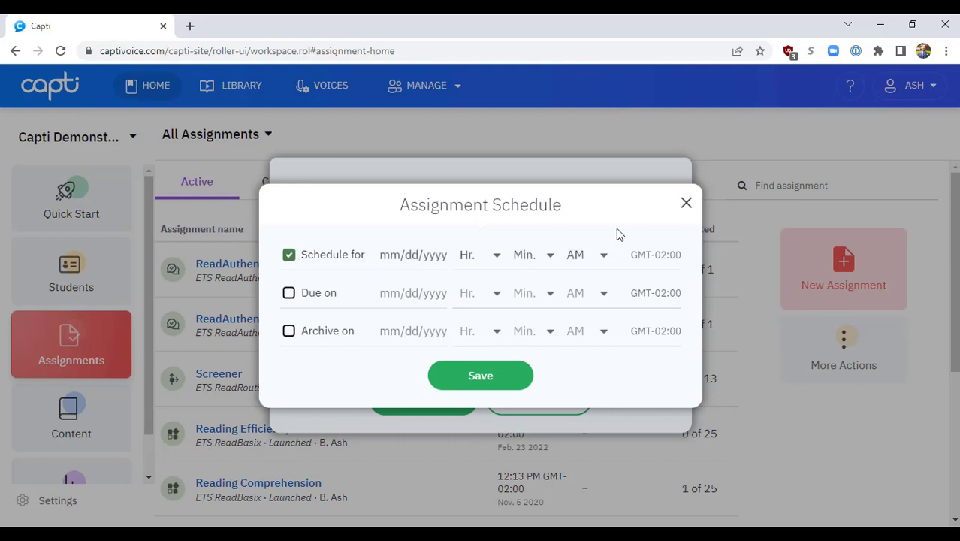
pyautogui.click(290, 256)
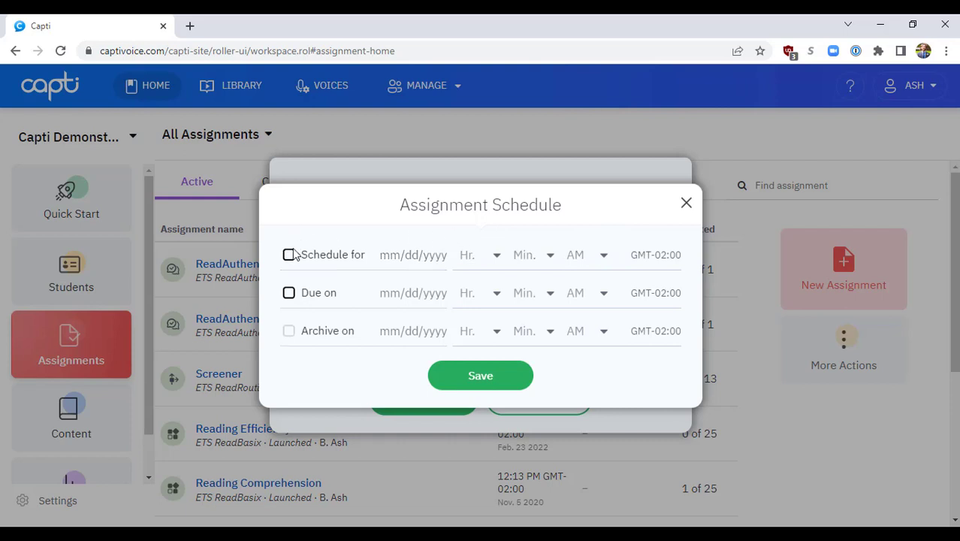
pyautogui.click(289, 295)
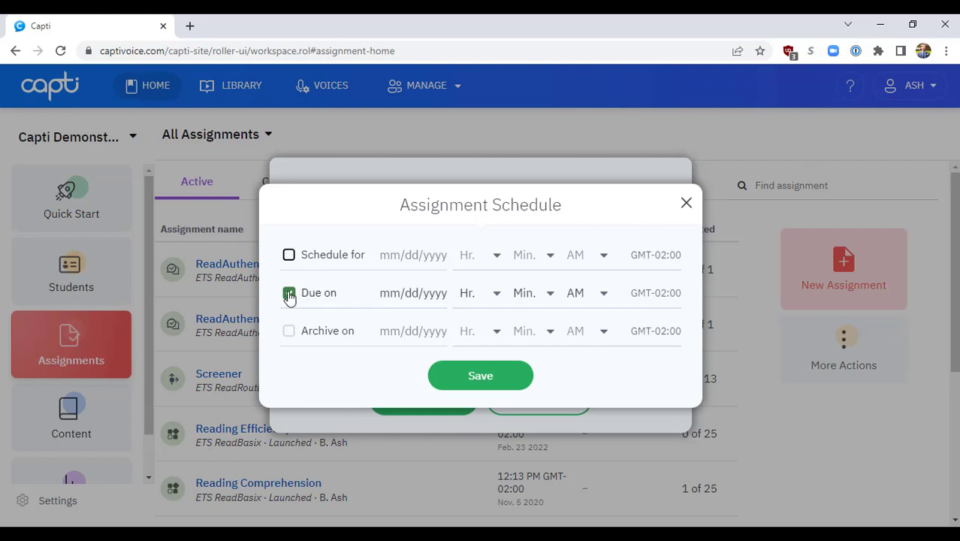
pyautogui.click(288, 295)
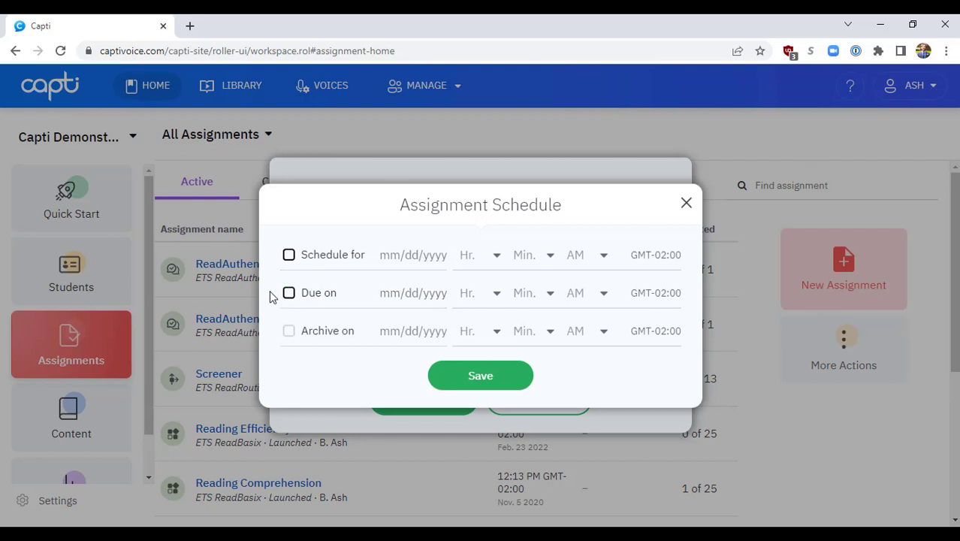
pyautogui.click(491, 378)
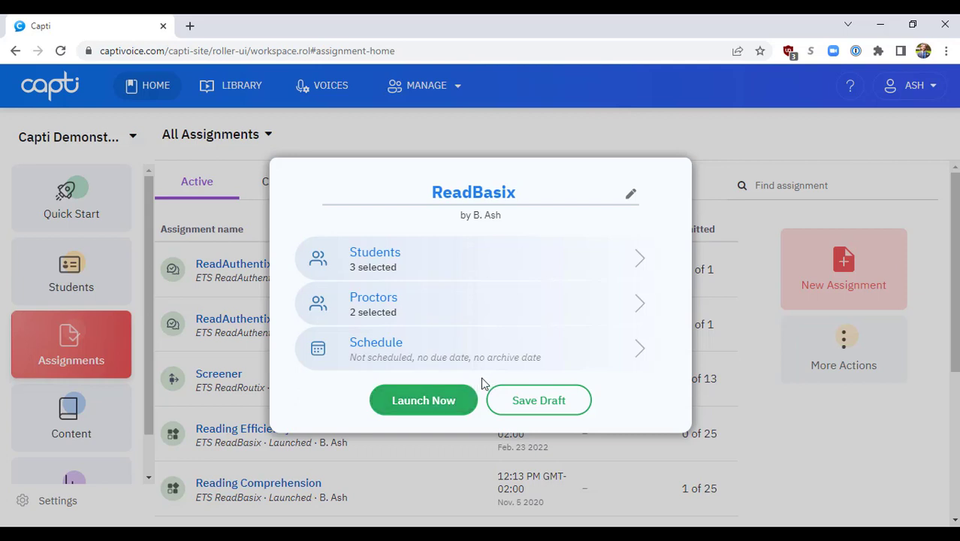
# Step: Save the ReadBasix assignment as a draft and check its status in the list of active assignments
pyautogui.click(546, 407)
pyautogui.click(100, 349)
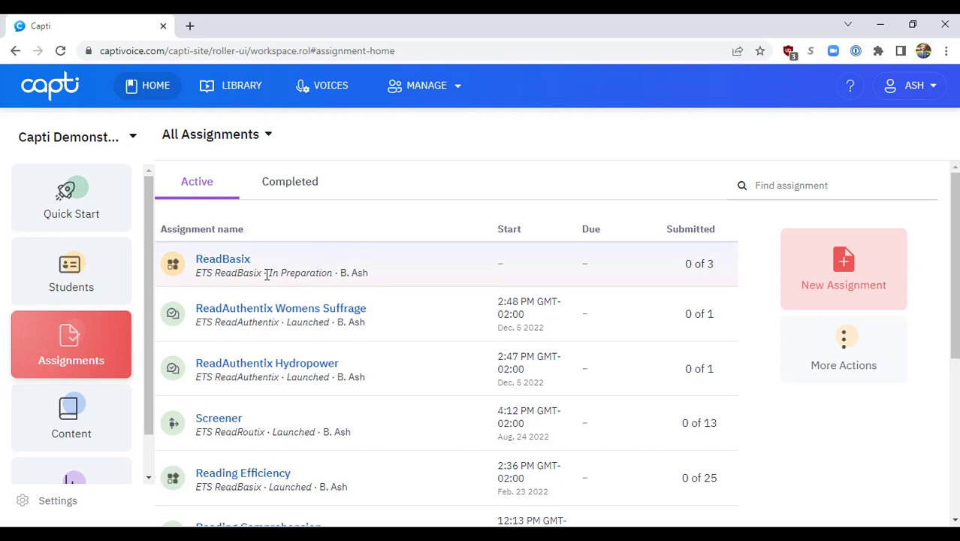
pyautogui.moveTo(269, 273); pyautogui.dragTo(333, 275)
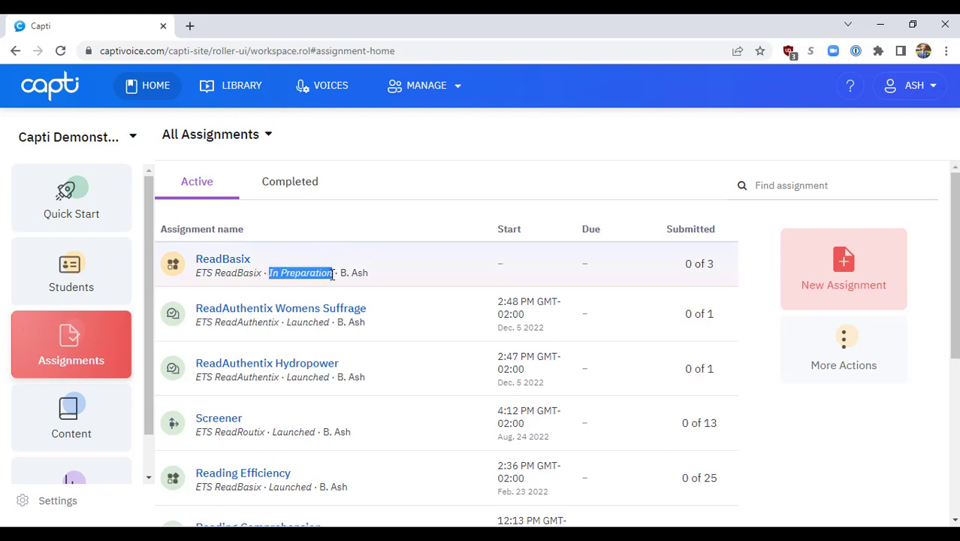
pyautogui.click(424, 217)
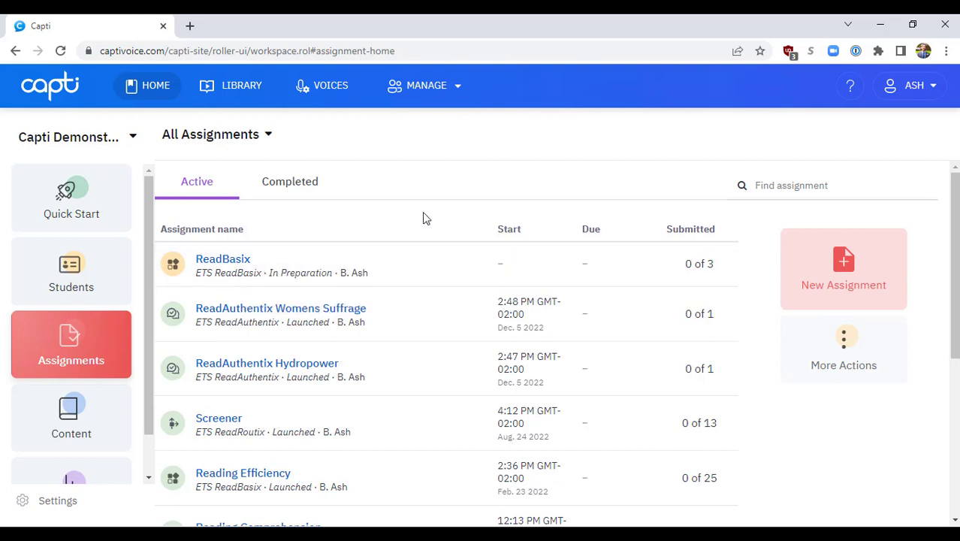
# Step: Open the ReadBasix assignment, review its editable settings, and close them without changes
pyautogui.click(224, 260)
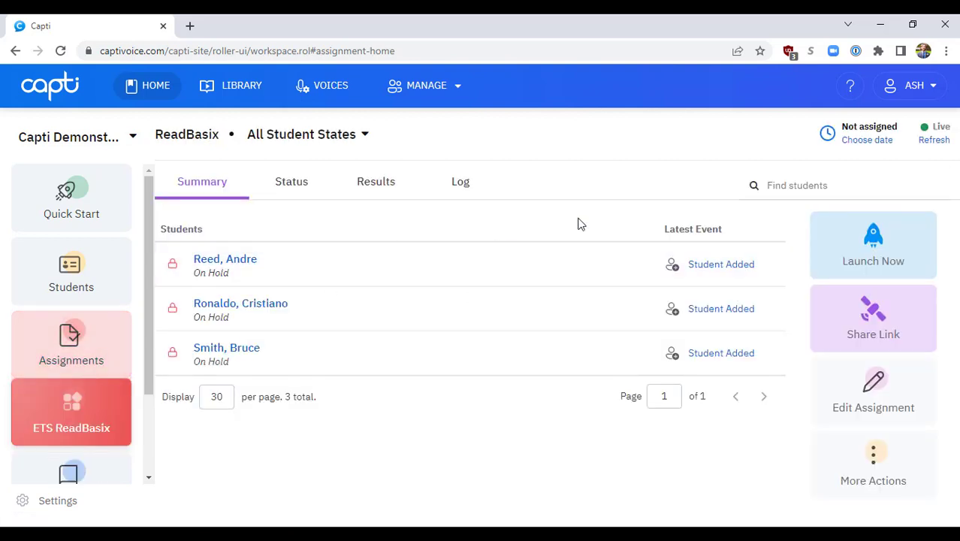
pyautogui.click(873, 391)
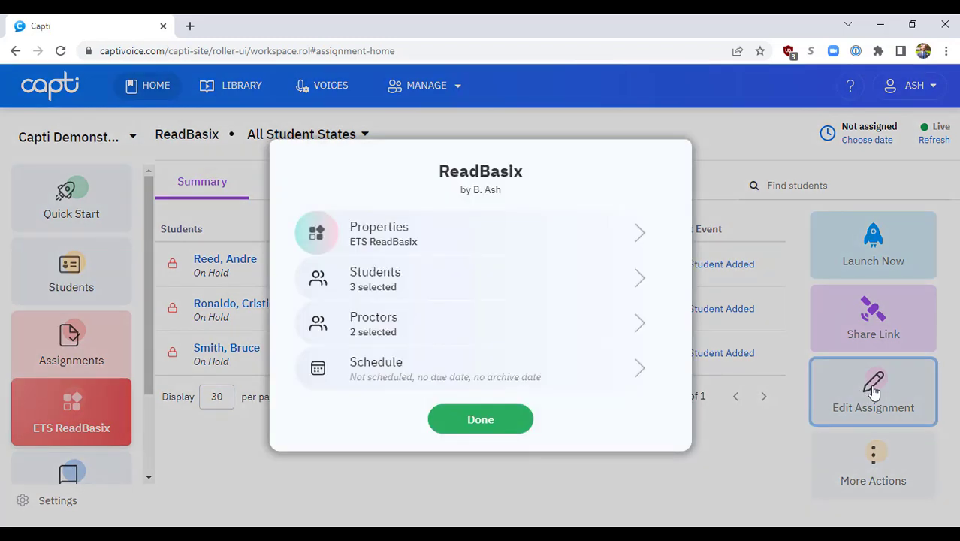
pyautogui.click(481, 419)
# Step: View the assignment's link sharing options, then launch the assignment immediately for its students
pyautogui.click(868, 323)
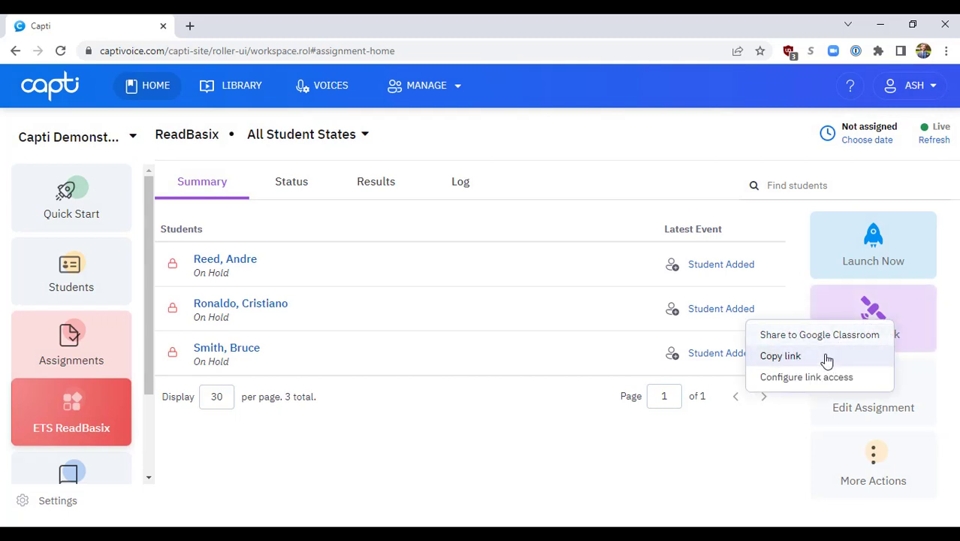
pyautogui.click(735, 457)
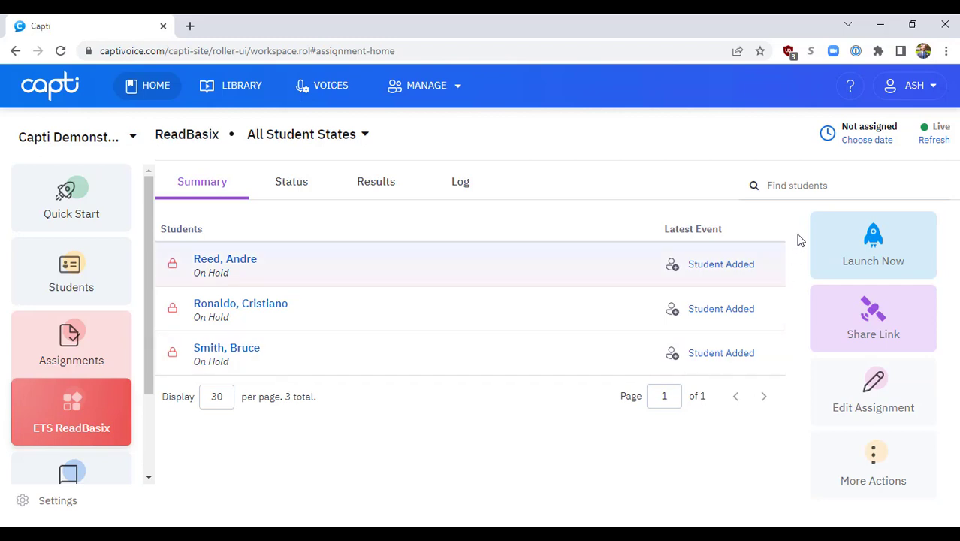
pyautogui.click(838, 240)
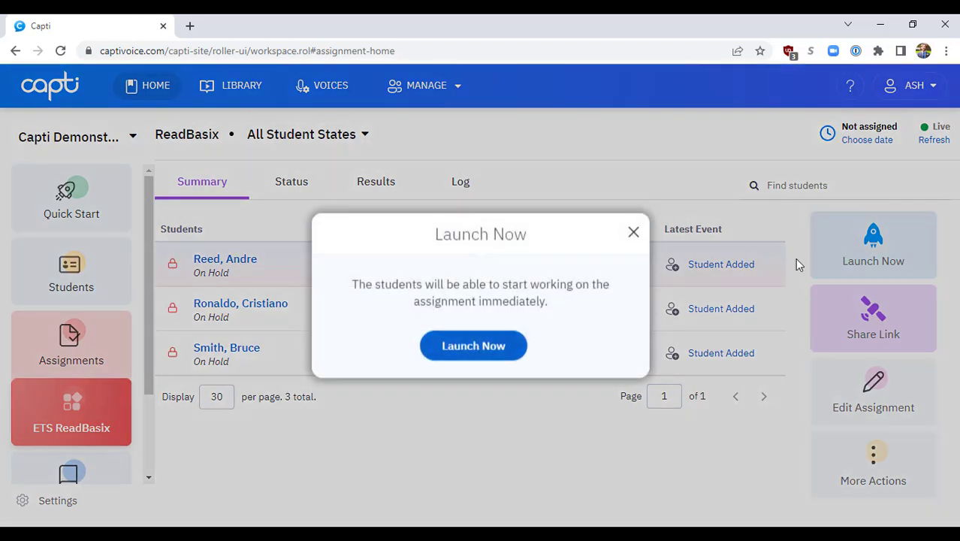
pyautogui.click(490, 354)
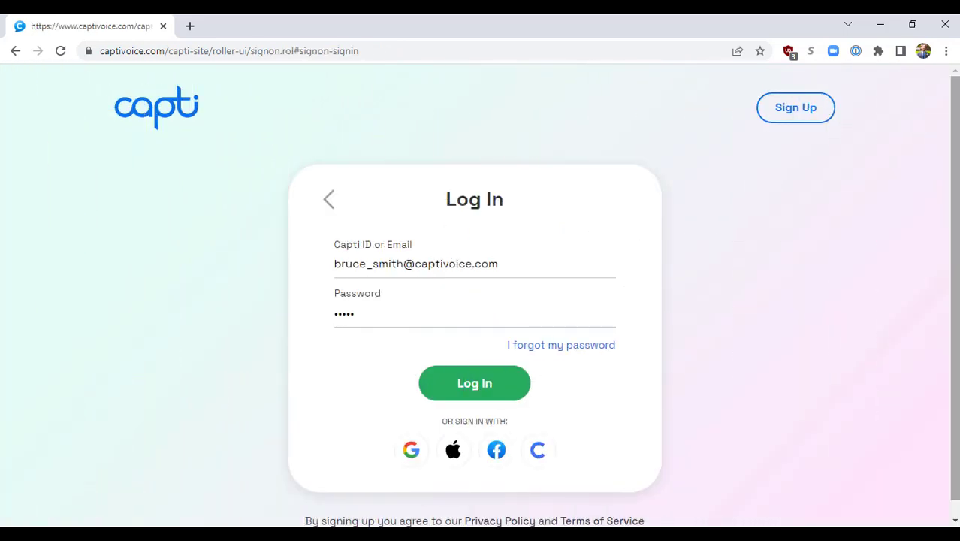
# Step: Log in to the student account and start the ReadBasix assignment from the Spotlight section
pyautogui.click(510, 394)
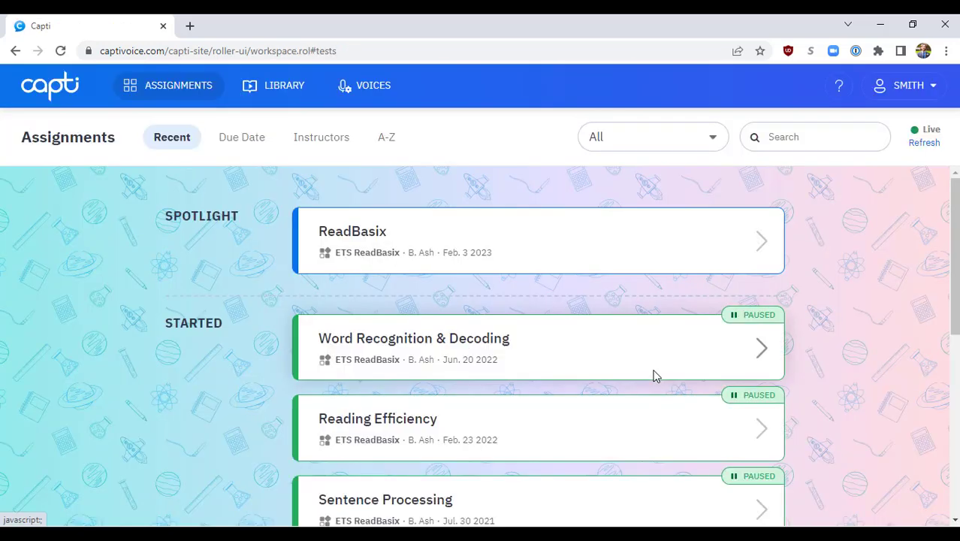
pyautogui.click(594, 245)
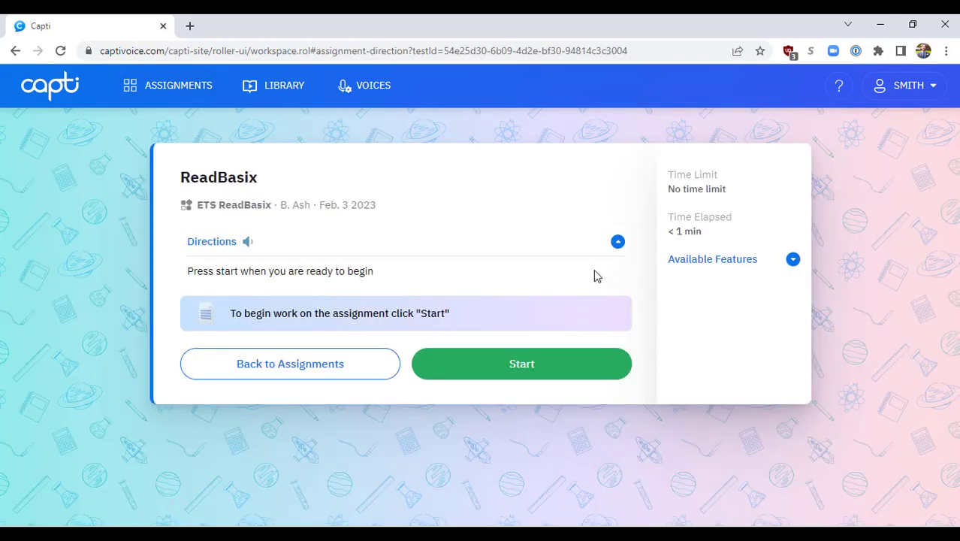
pyautogui.click(519, 373)
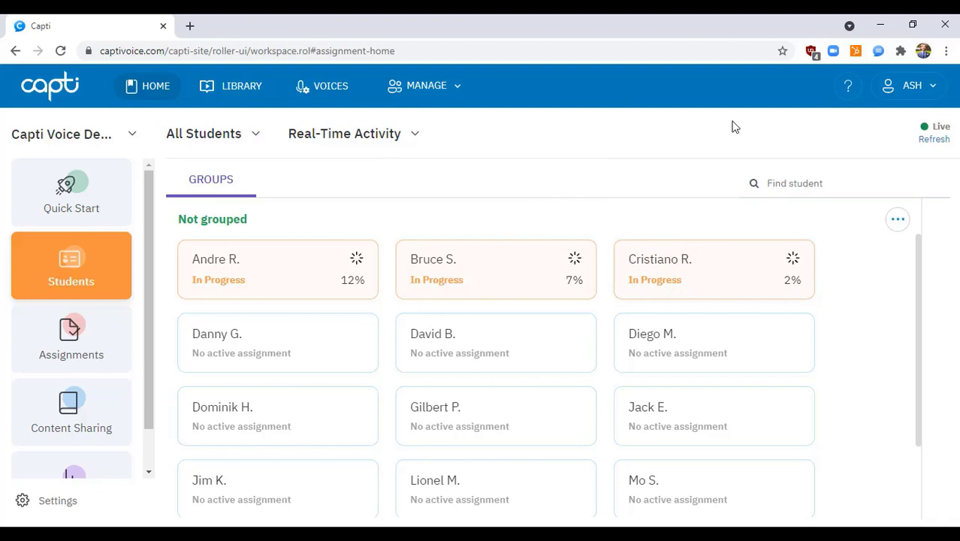
# Step: Refresh the teacher's Real-Time Activity view of all students to check their assignment progress
pyautogui.click(936, 140)
pyautogui.click(925, 142)
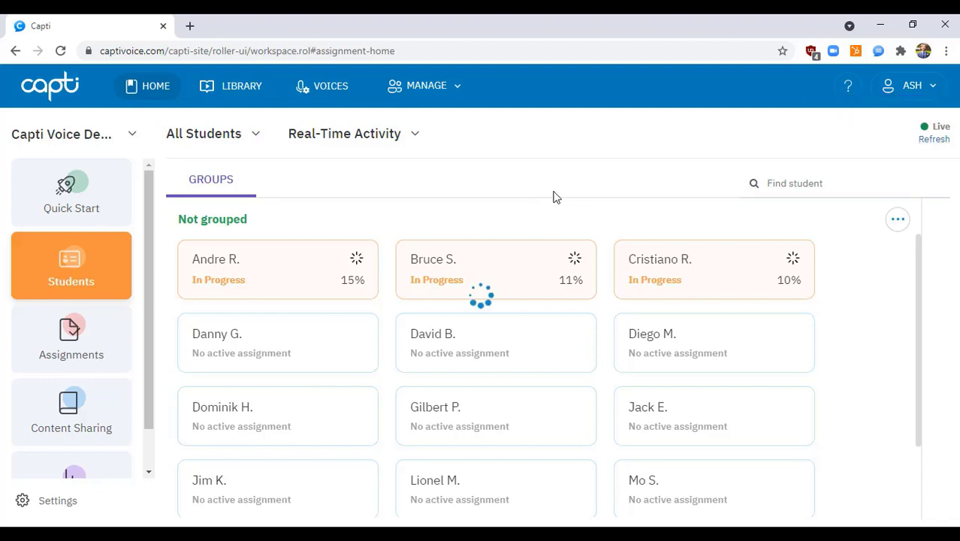